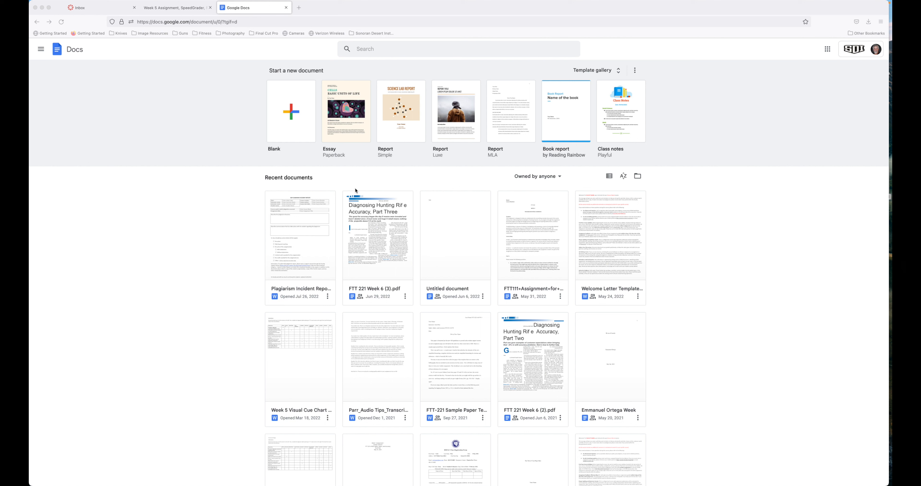
Create a blank document and paste the copied sample paper text into it.
click(293, 117)
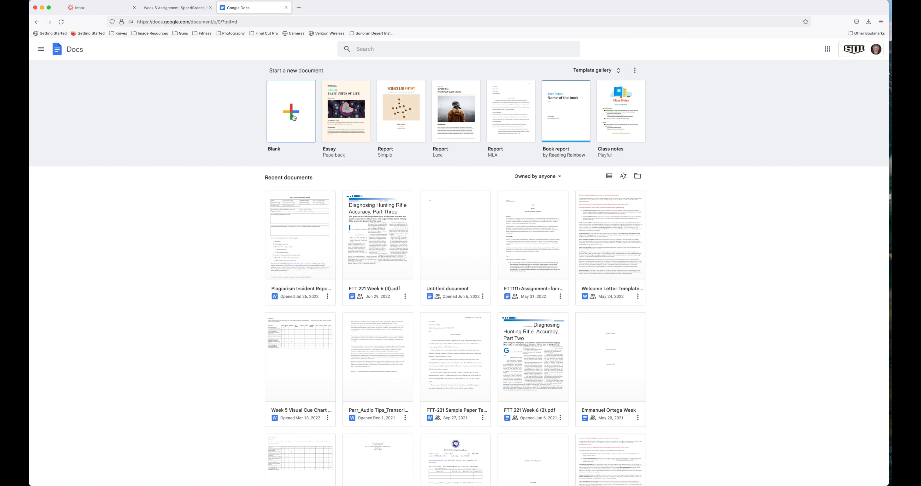
click(294, 117)
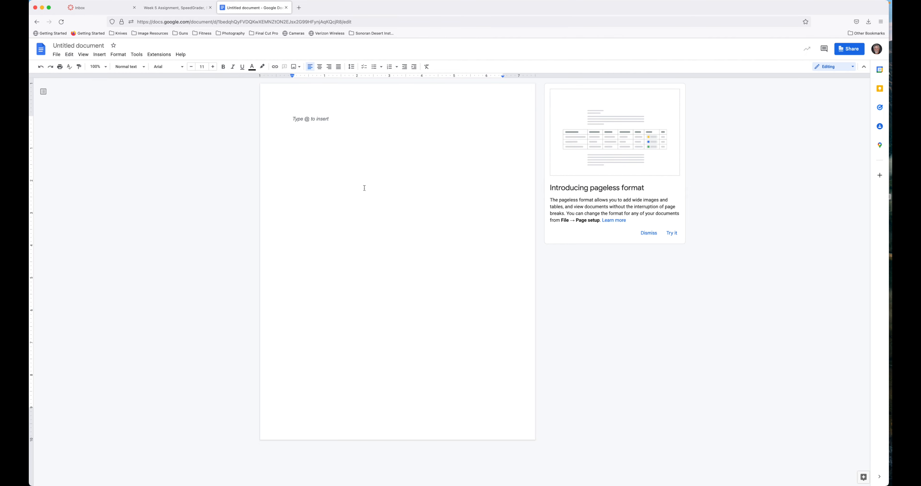
key(super+v)
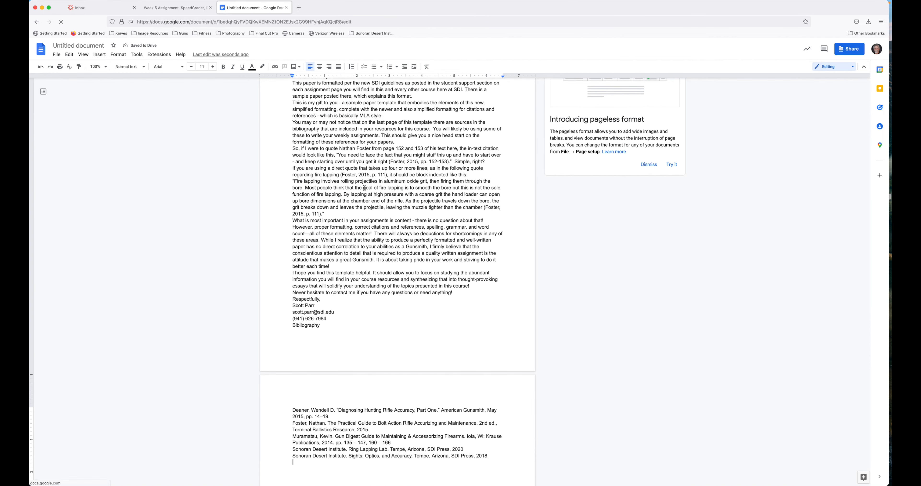
scroll(364, 188, up, 4)
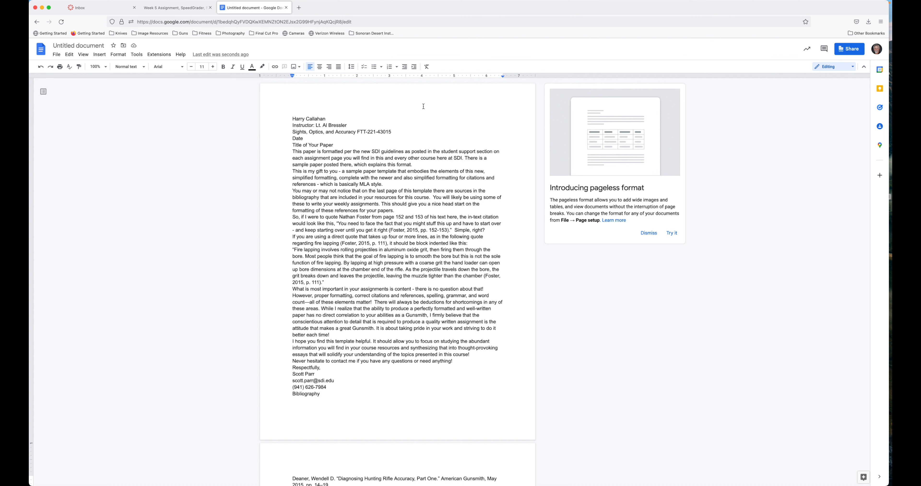
Add page numbers to the header, shown on the first page and starting at 1.
double_click(399, 98)
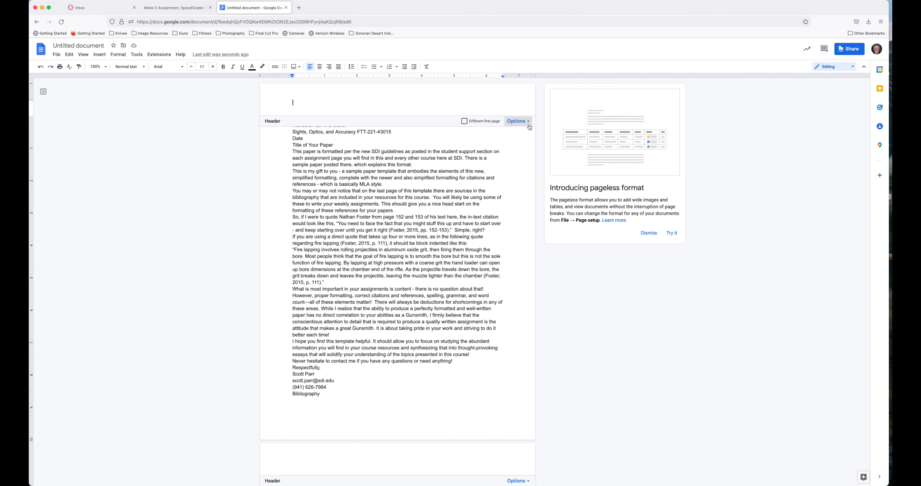
click(519, 122)
click(520, 147)
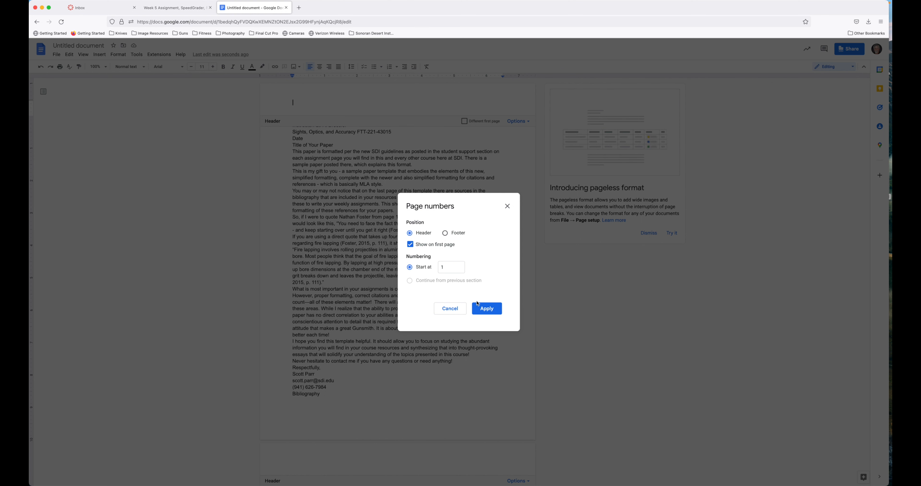
click(483, 310)
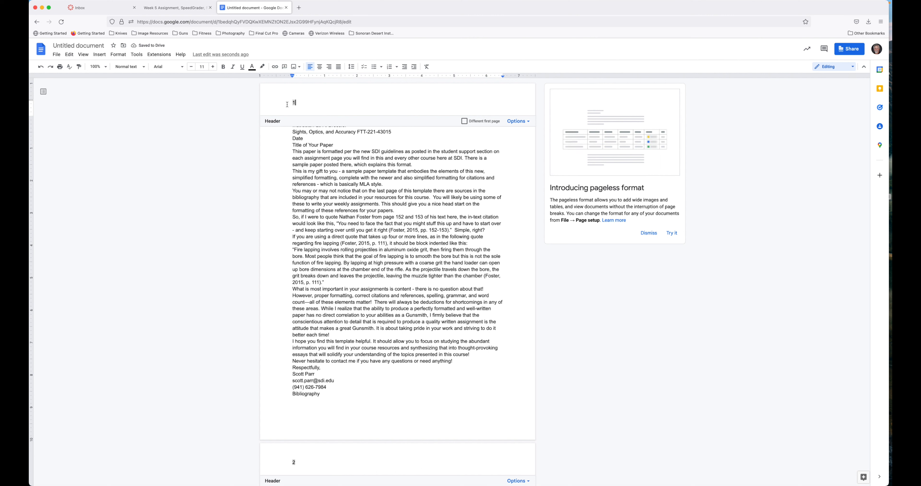
scroll(311, 252, down, 10)
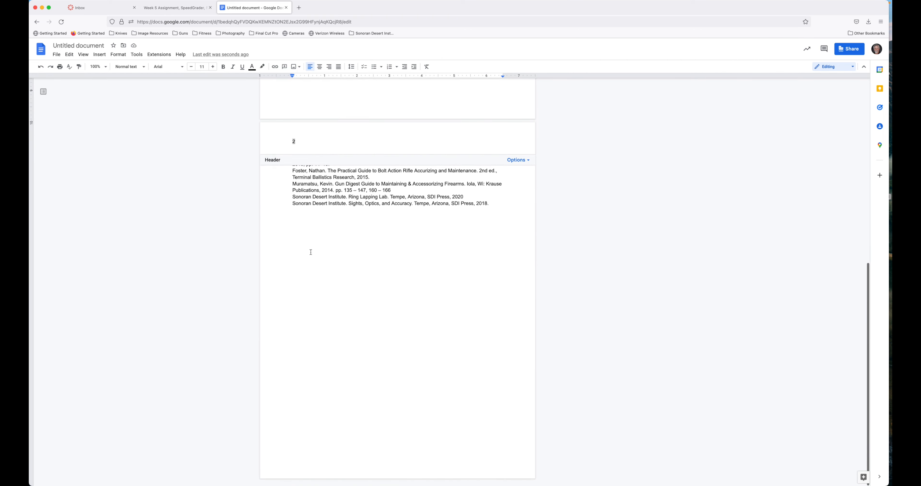
scroll(310, 252, up, 10)
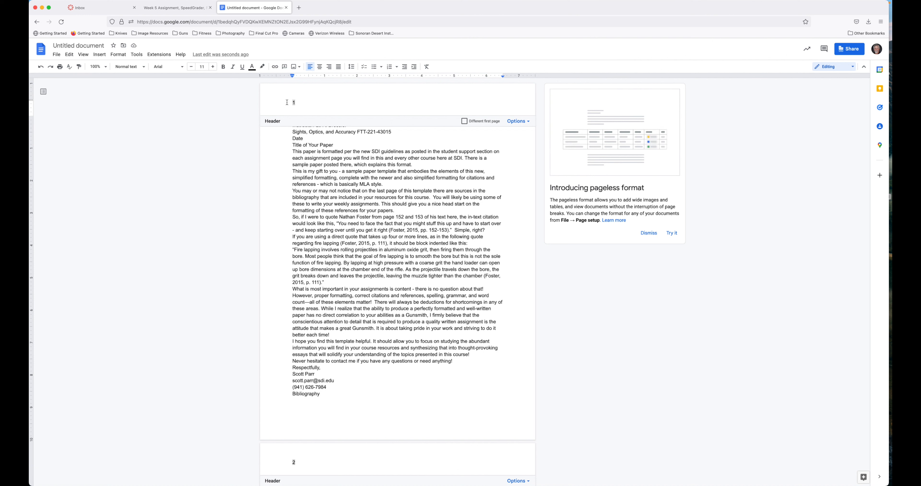
Put the student's last name and "FTT-221-43015/" before the header page number, separated by a slash, and right-align the header.
text(Callahan/ FTT-221-430)
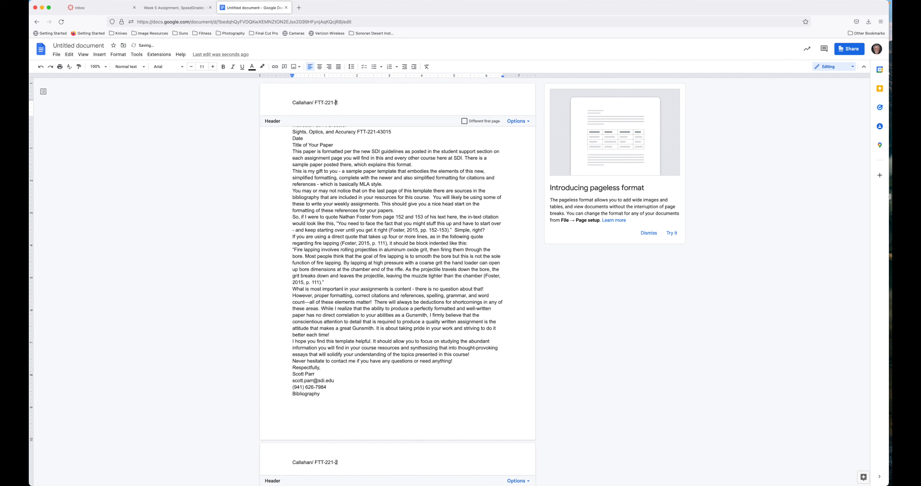
text(15/ 1)
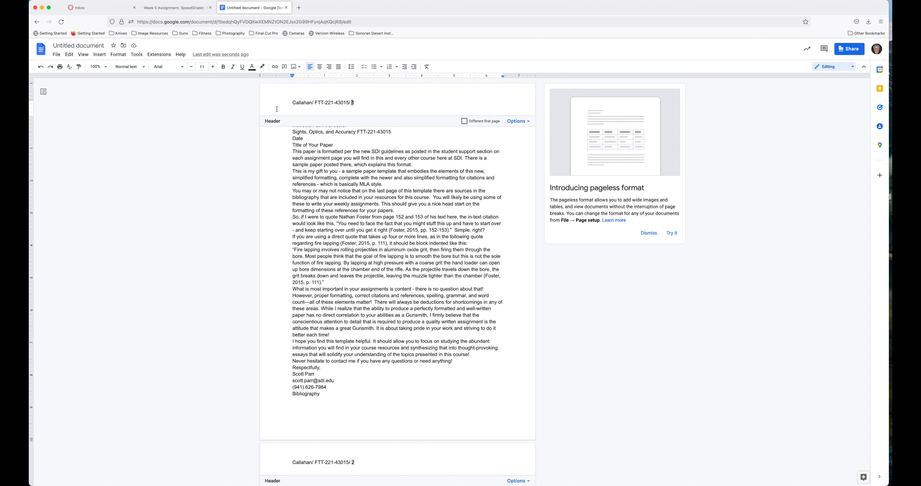
click(329, 67)
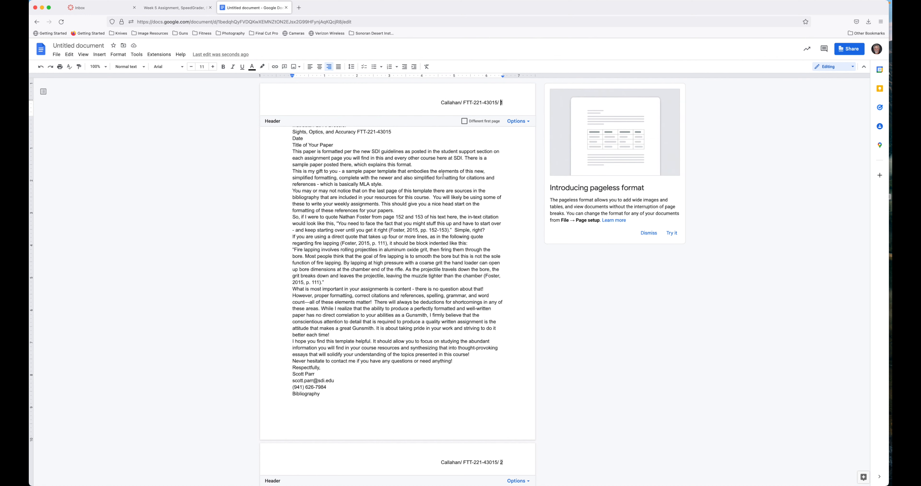
scroll(461, 359, down, 4)
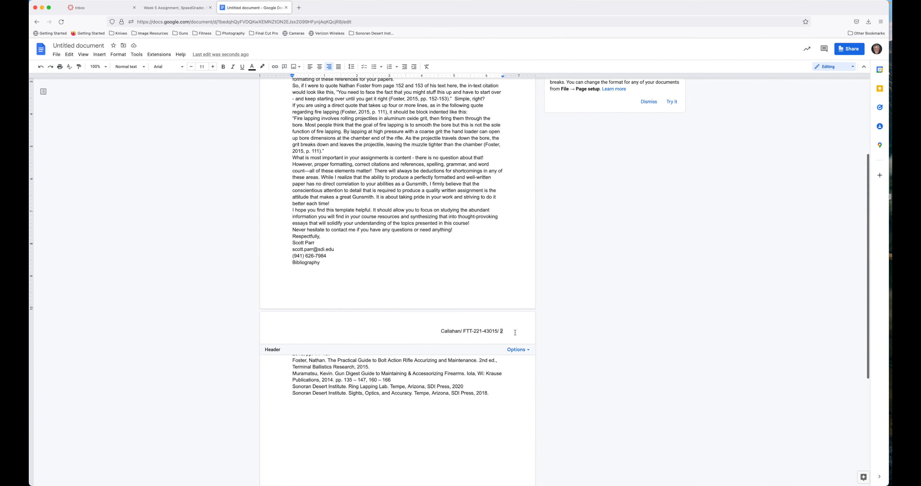
scroll(429, 141, up, 4)
Set the line spacing of the entire body text, including the bibliography, to double.
click(429, 140)
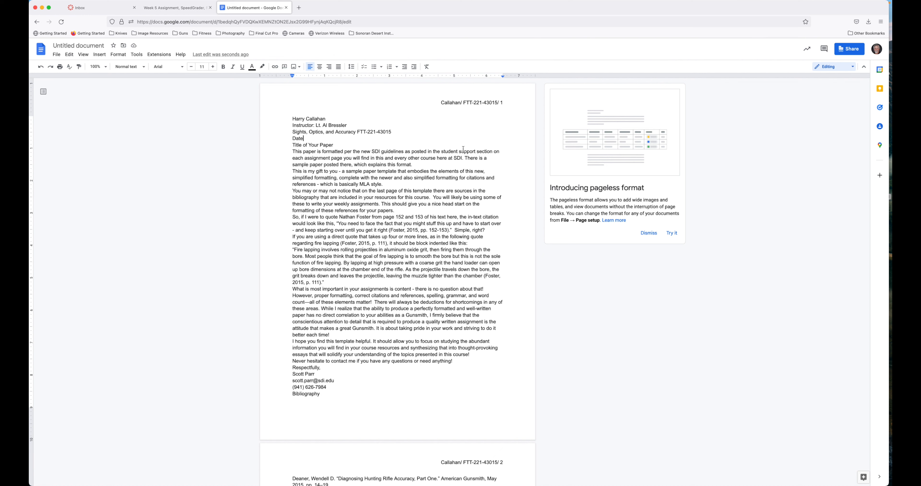
key(super+a)
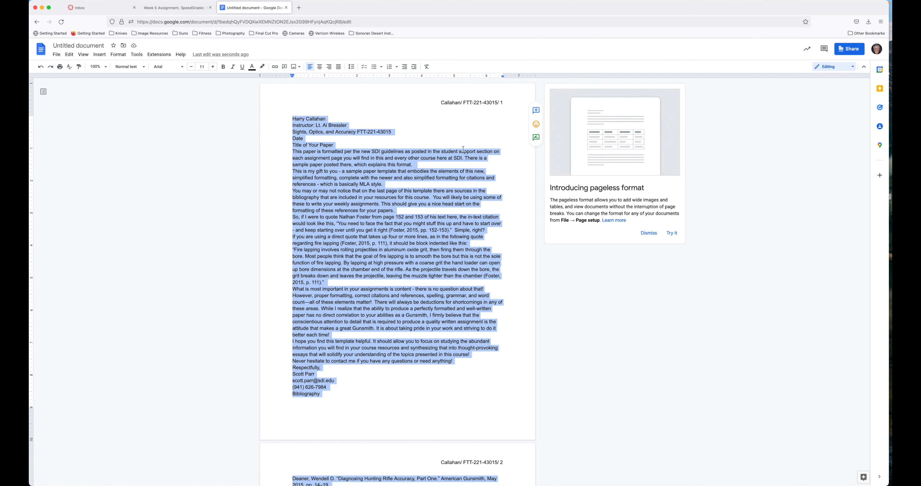
click(118, 54)
mouse_move(130, 100)
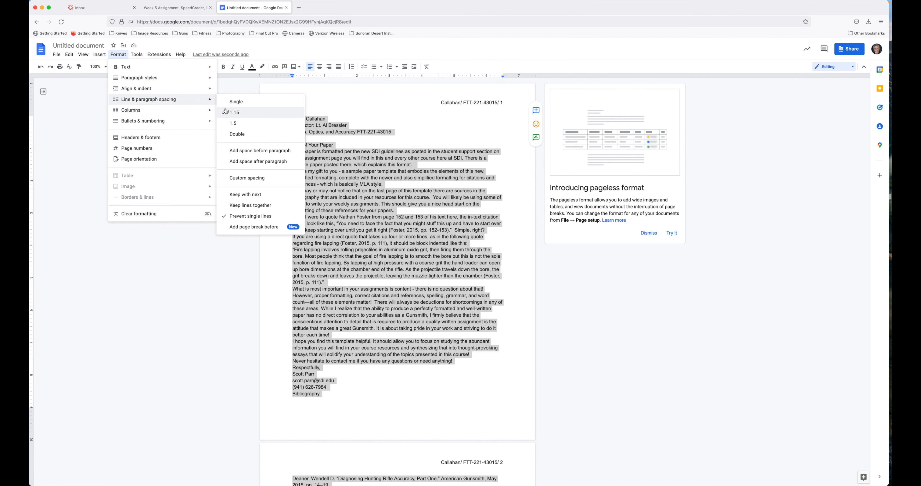
click(234, 134)
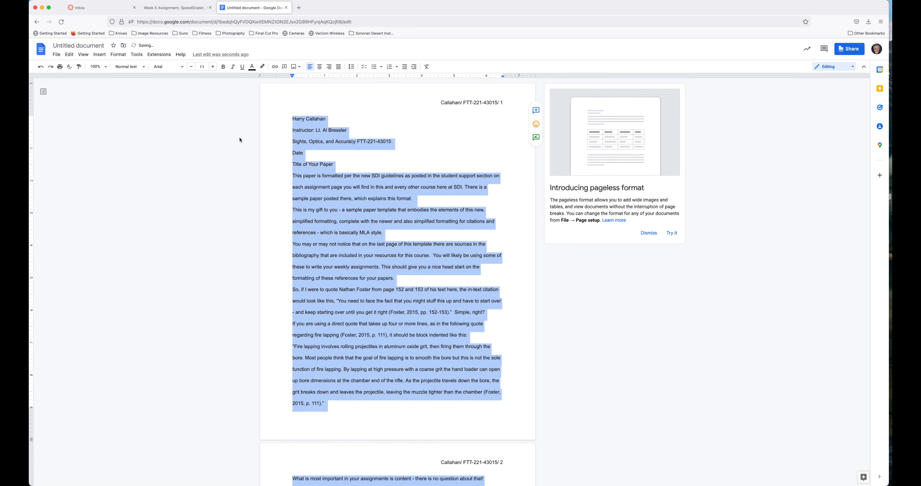
click(331, 224)
scroll(331, 224, down, 3)
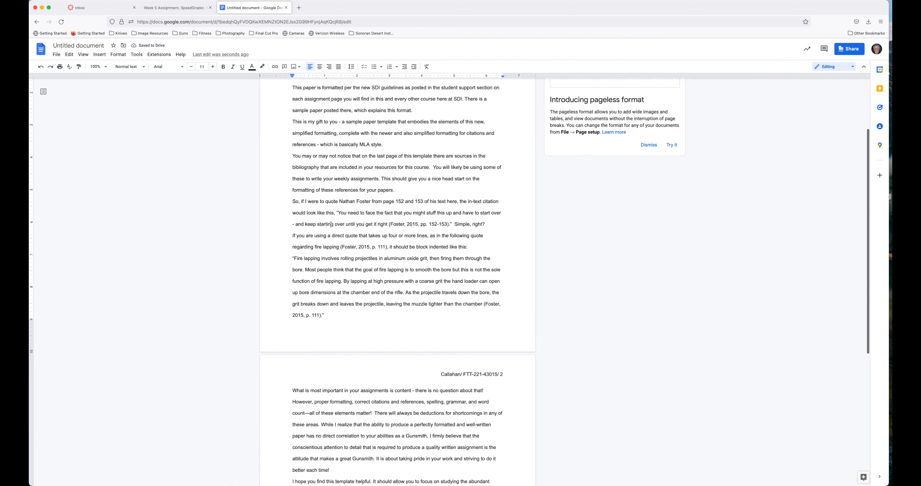
scroll(331, 224, down, 3)
scroll(330, 224, up, 6)
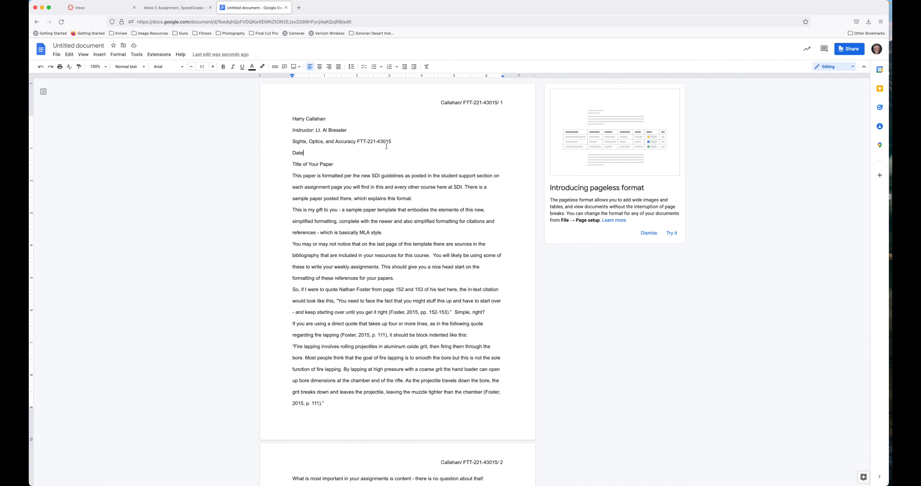
Replace the "Date" placeholder in the paper's heading with an inserted date of Aug 29, 2022.
drag(312, 151, 293, 154)
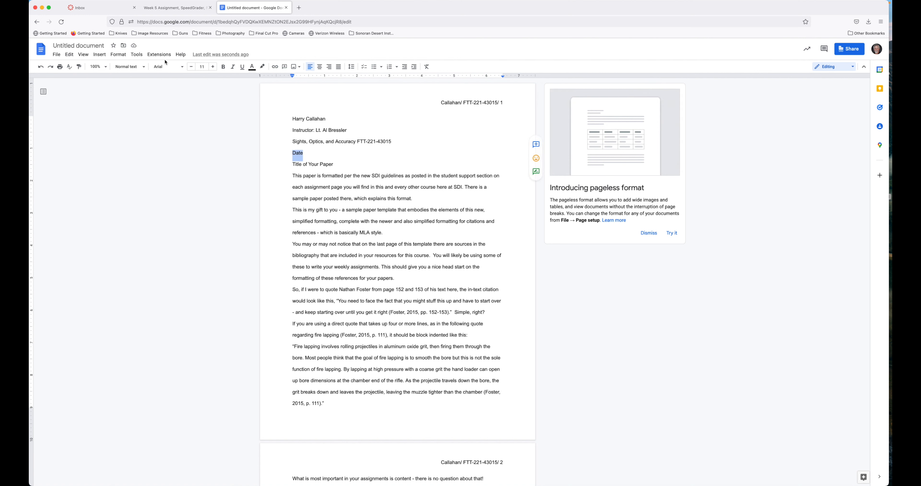
click(99, 55)
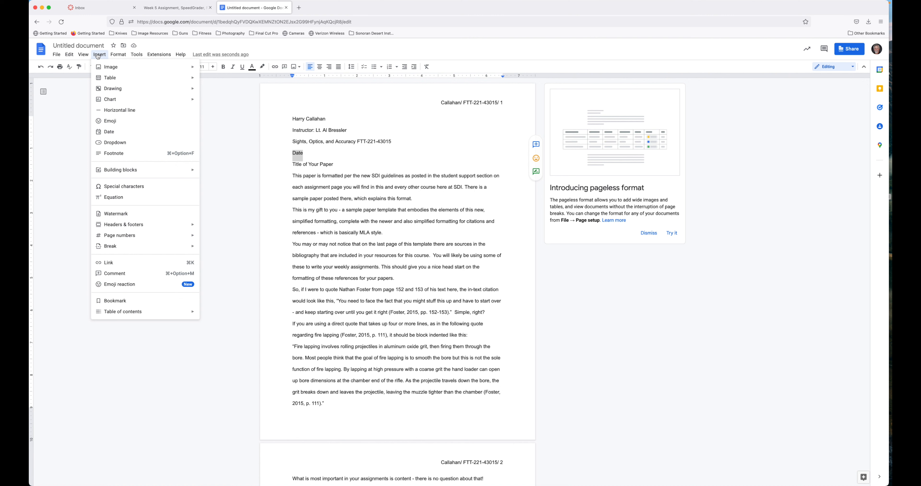
click(105, 132)
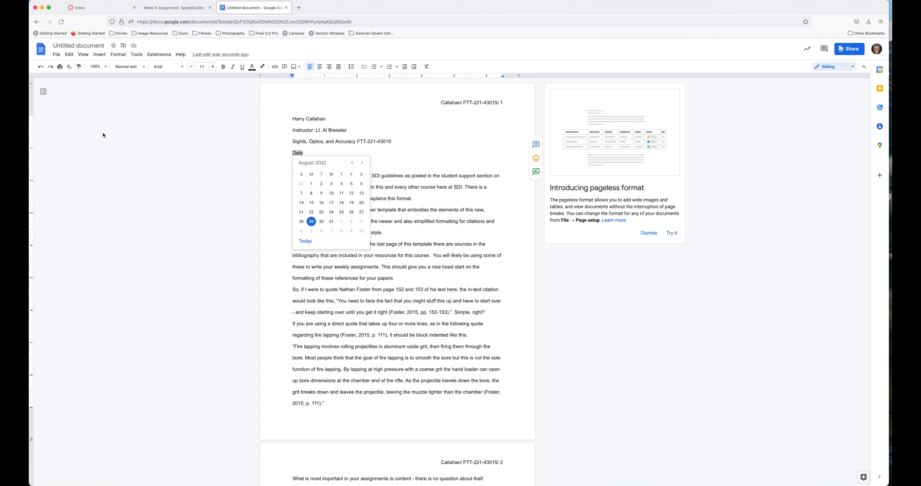
click(311, 222)
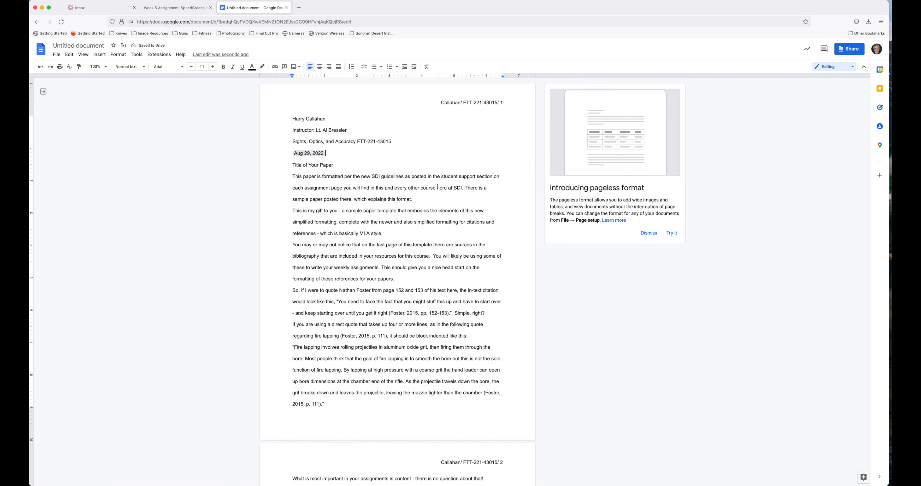
Change the date in the paper's heading to Aug 26, 2022.
click(315, 154)
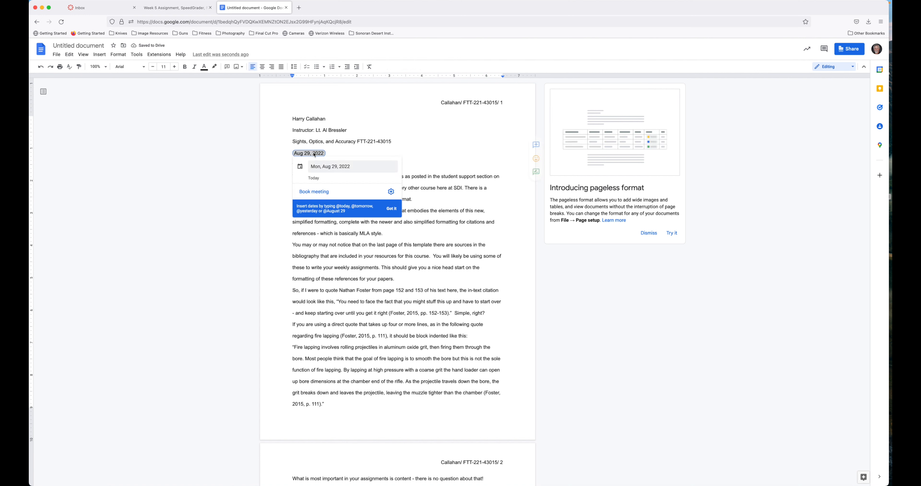
click(321, 166)
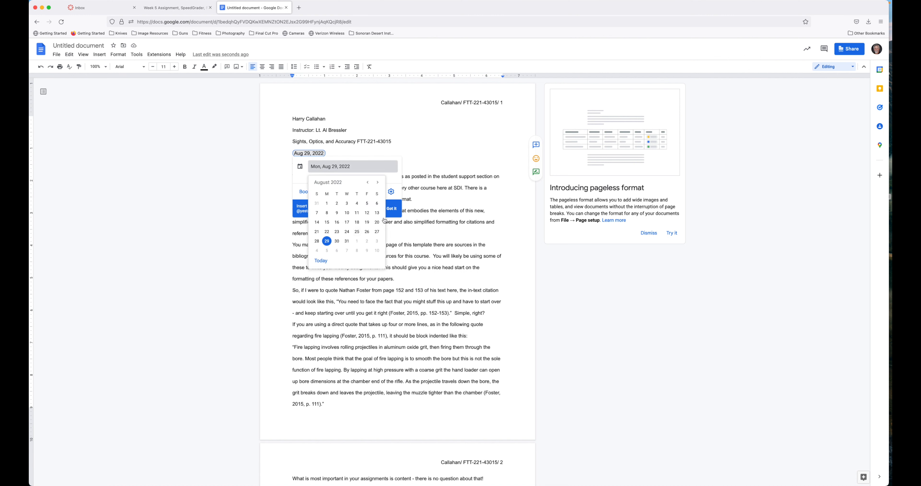
click(367, 232)
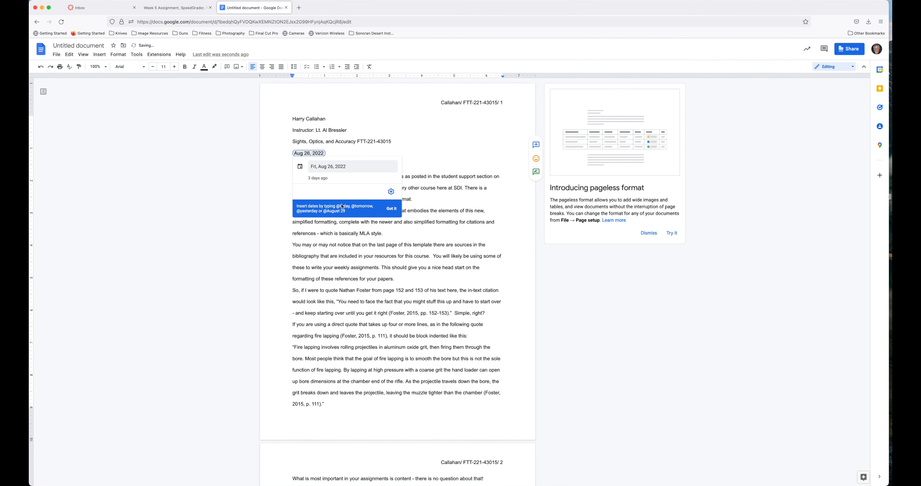
click(380, 233)
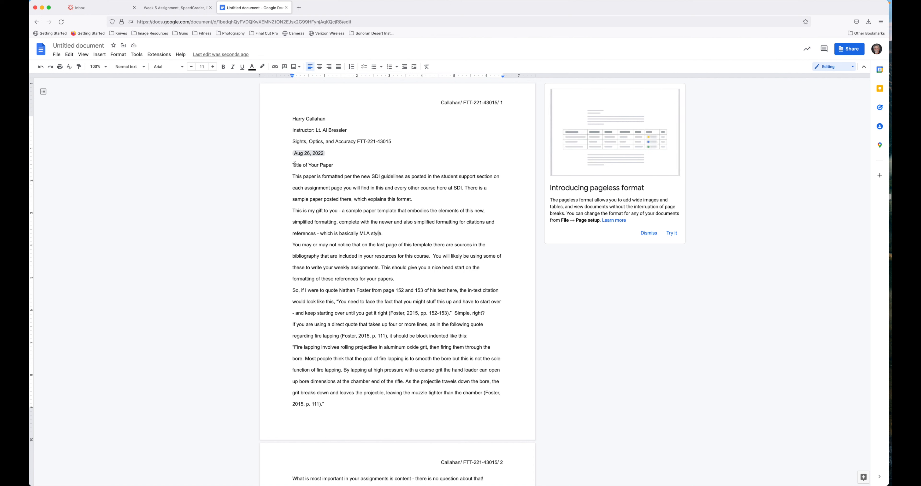
Center the "Title of Your Paper" line and make it italic.
drag(292, 165, 332, 167)
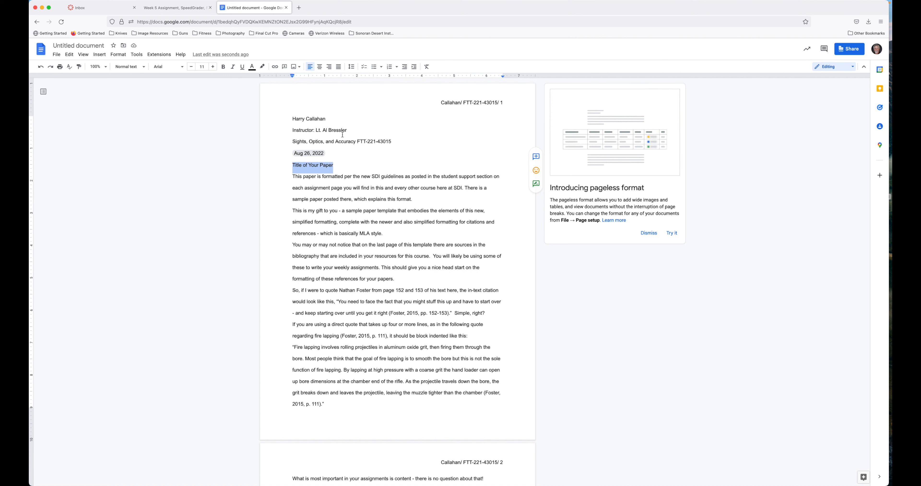
click(320, 67)
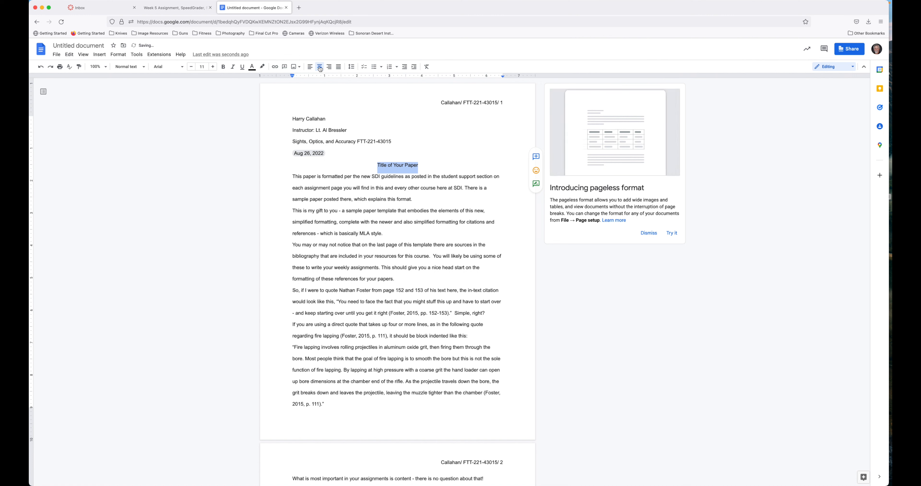
click(233, 66)
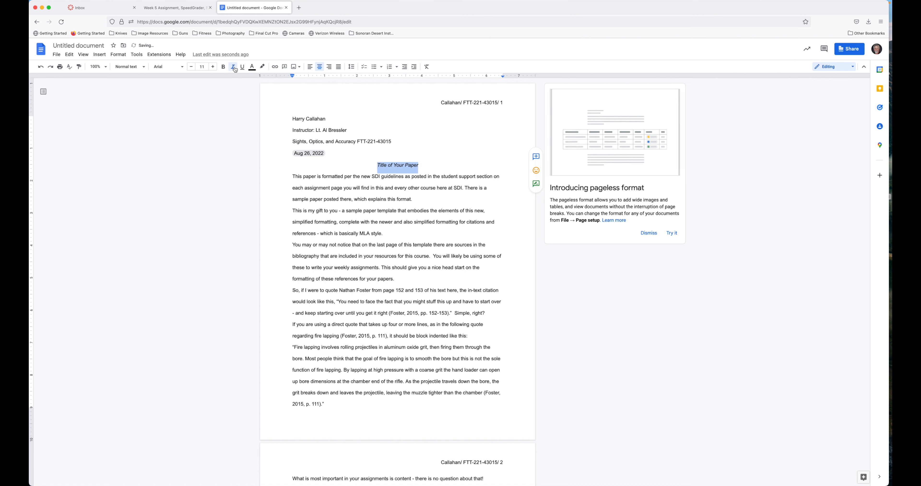
click(368, 176)
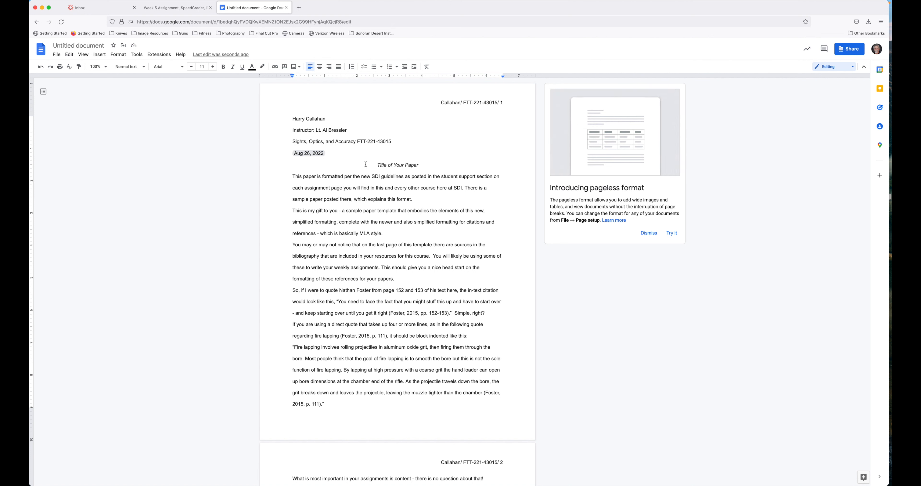
Apply a 0.5-inch first-line indent to the body paragraphs from below the title through "Never hesitate to contact me".
drag(292, 173, 456, 304)
scroll(456, 303, up, 10)
click(118, 54)
mouse_move(143, 88)
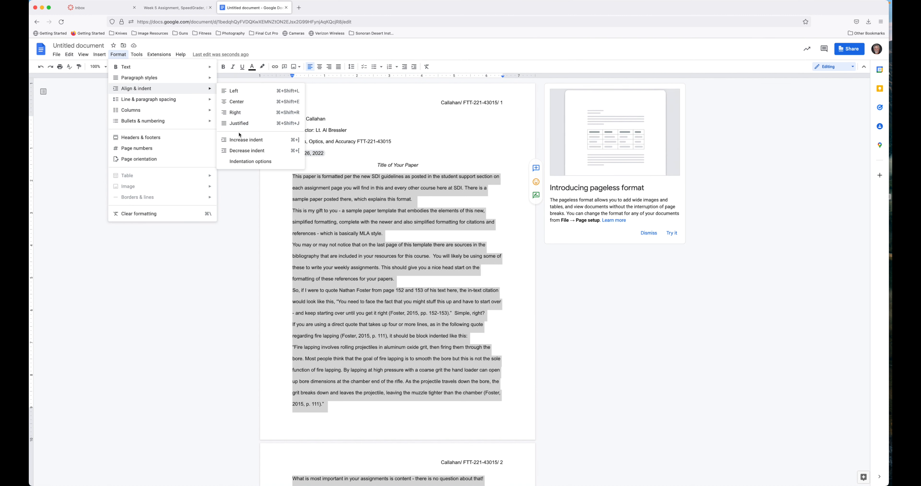
click(246, 161)
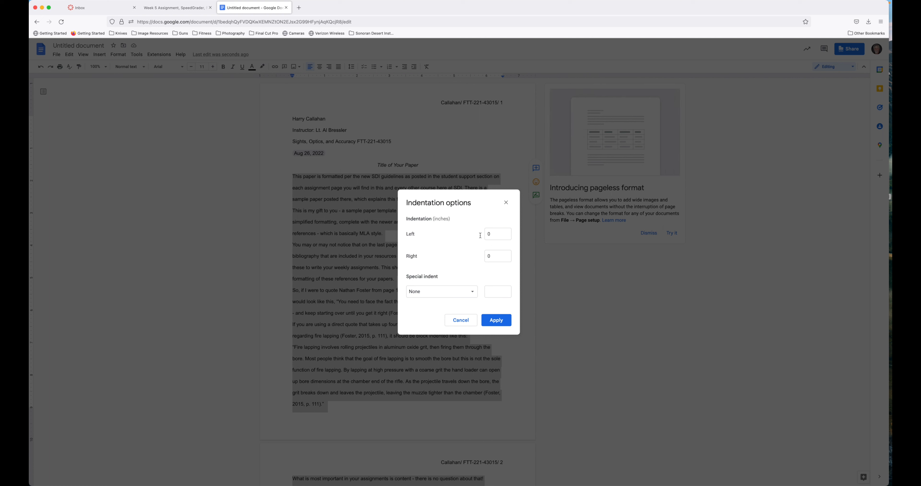
click(441, 292)
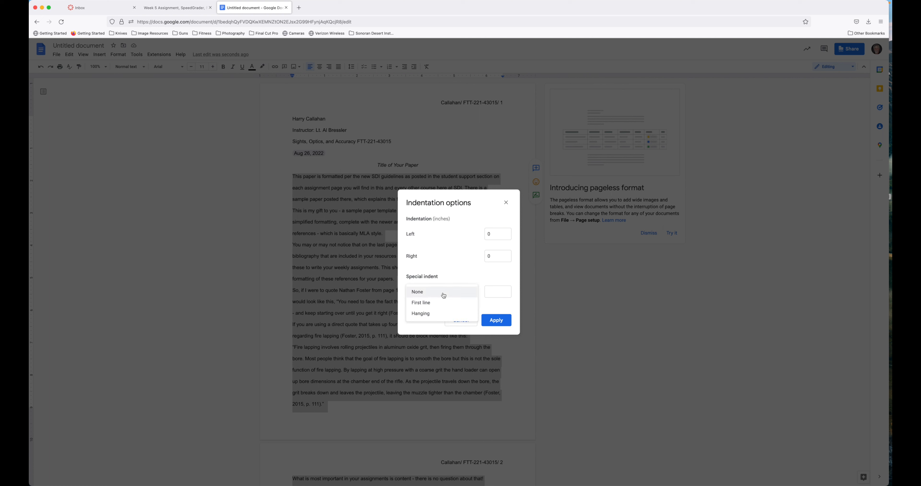
click(433, 303)
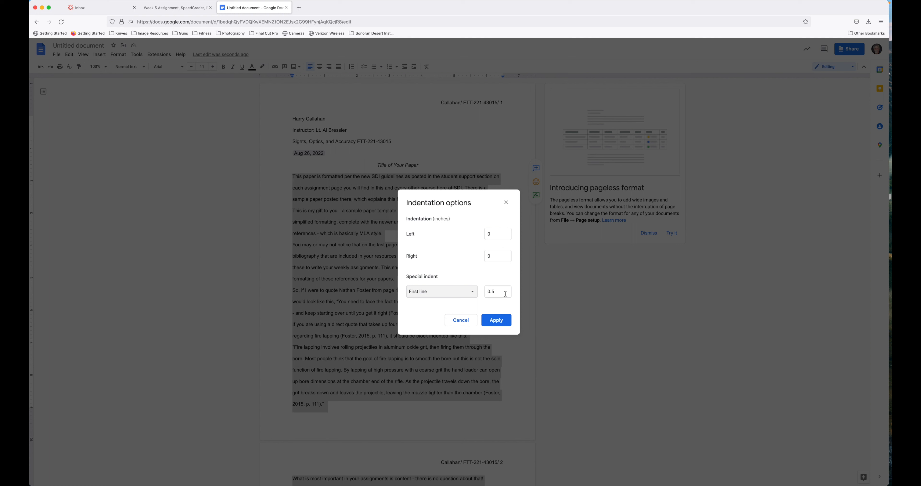
click(494, 321)
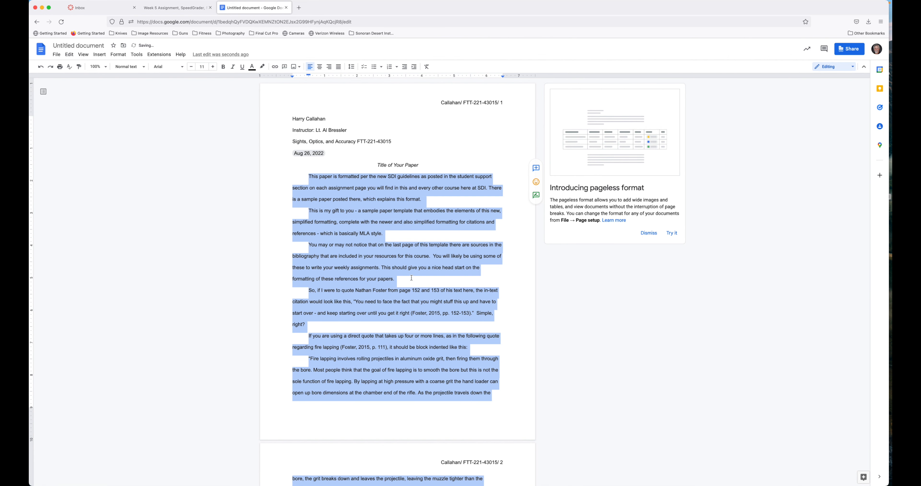
click(429, 278)
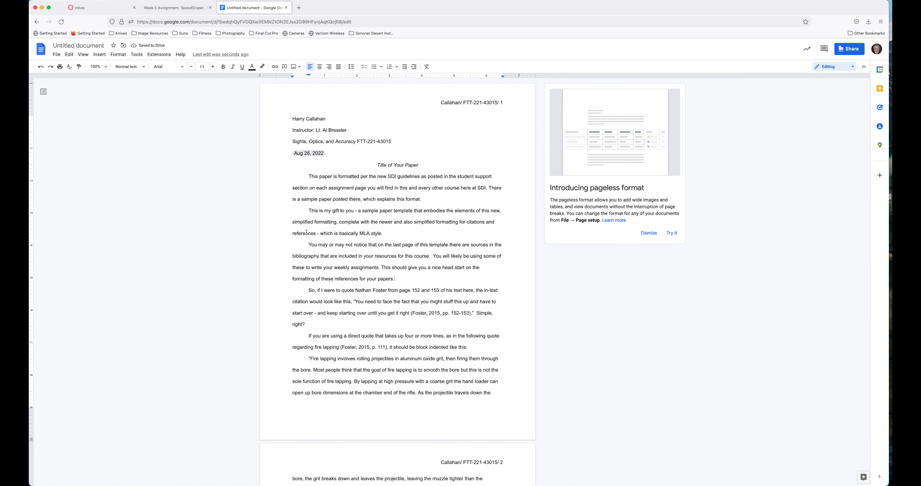
Block-indent the long fire lapping quote by setting its left indentation to 0.5 inches and its special indent to None.
scroll(300, 302, down, 5)
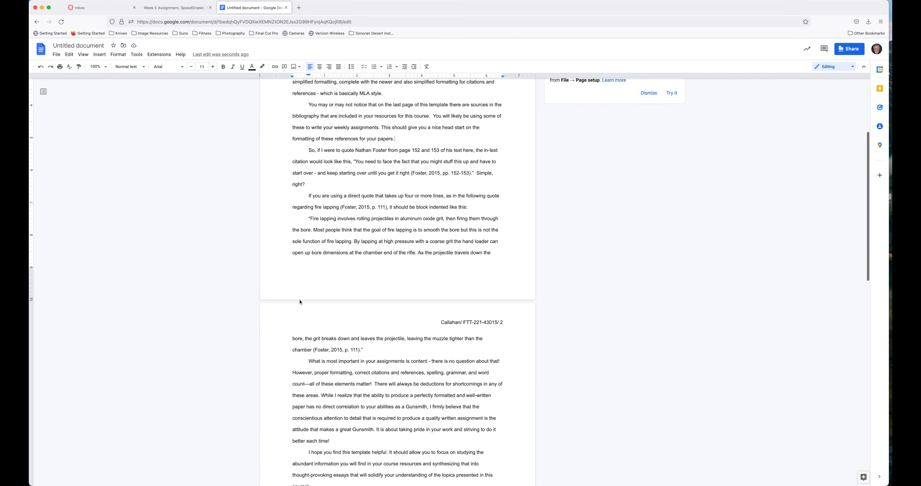
scroll(300, 302, down, 1)
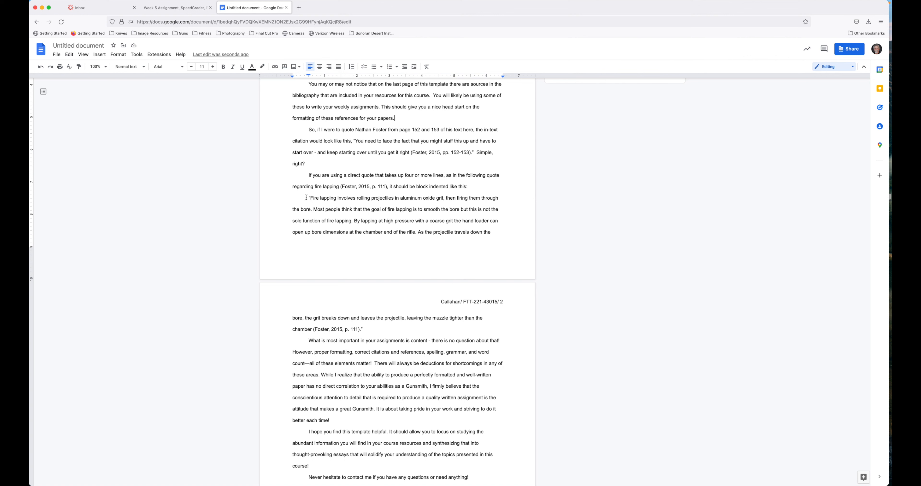
drag(308, 198, 387, 335)
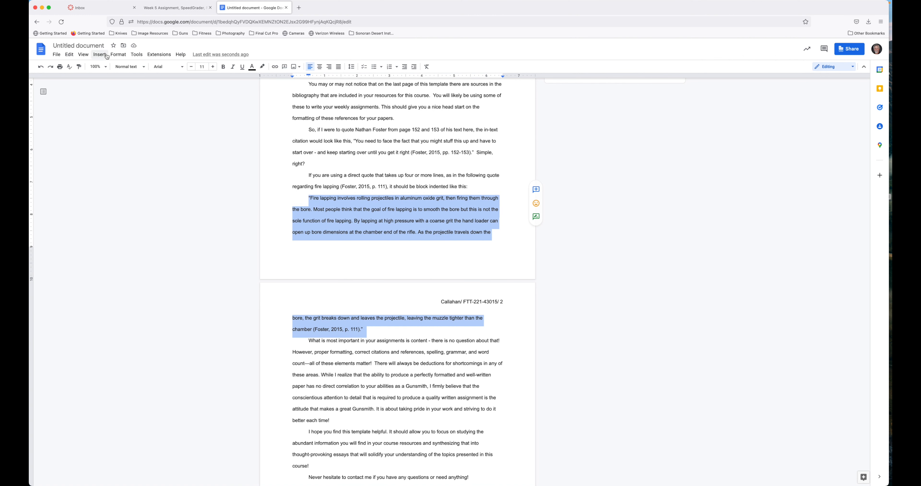
click(117, 54)
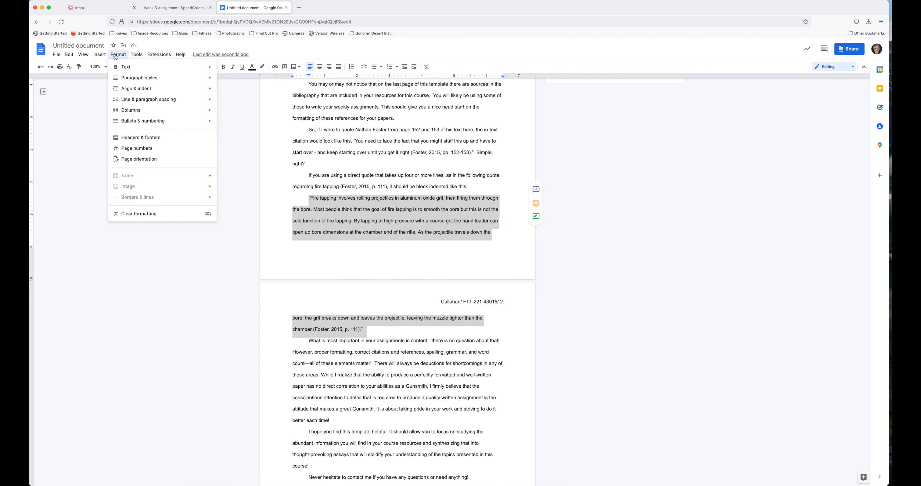
mouse_move(129, 115)
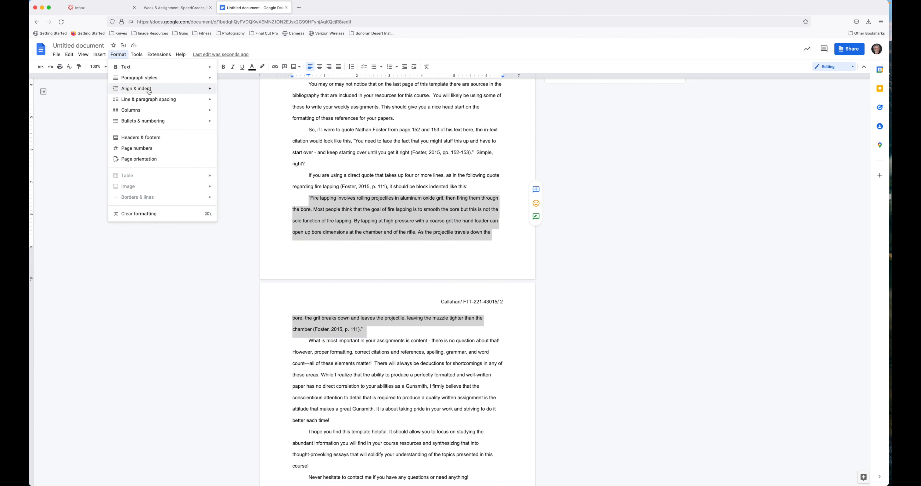
mouse_move(136, 89)
click(243, 162)
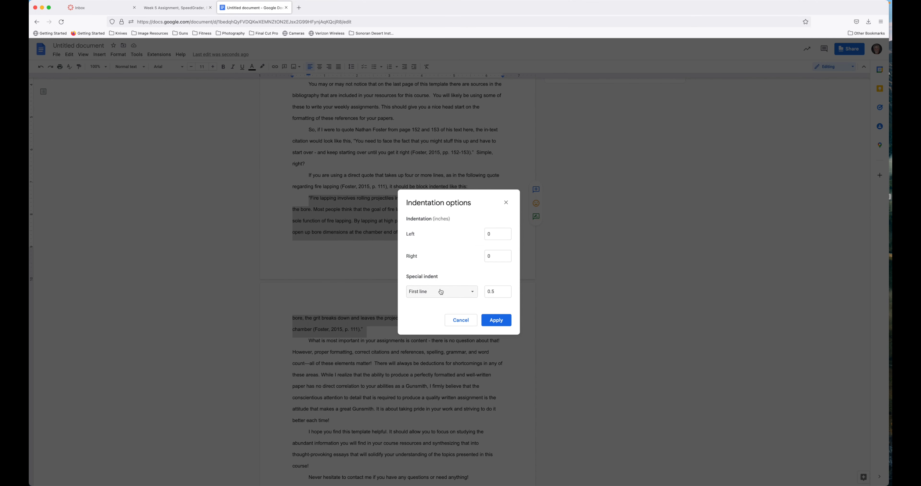
click(440, 291)
click(434, 283)
double_click(489, 234)
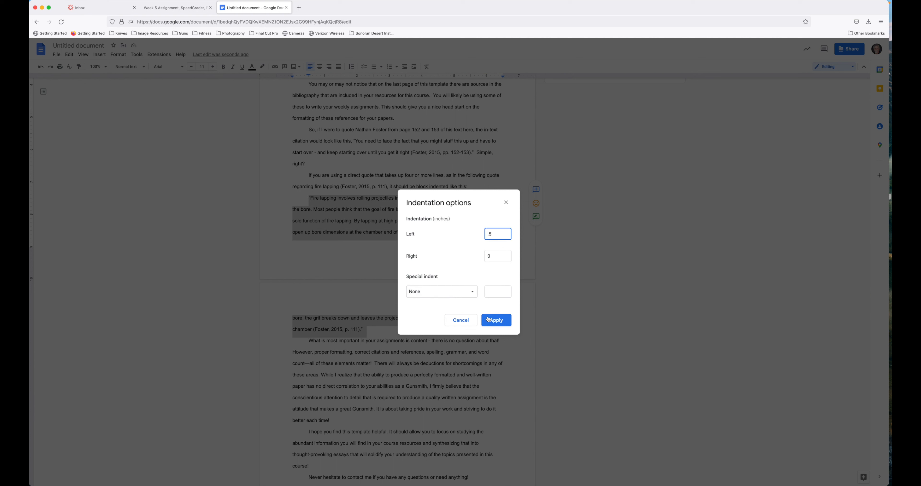
click(496, 321)
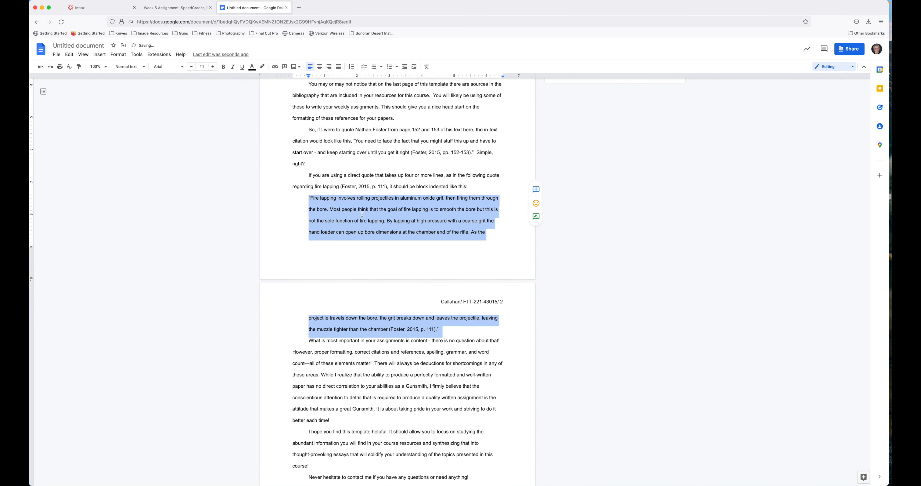
Insert a page break directly before the "Bibliography" heading.
scroll(435, 366, down, 10)
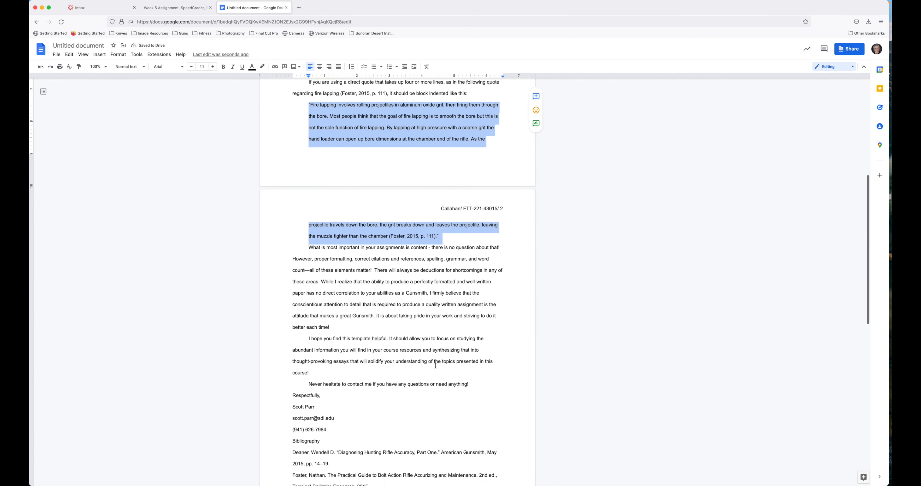
scroll(435, 368, down, 1)
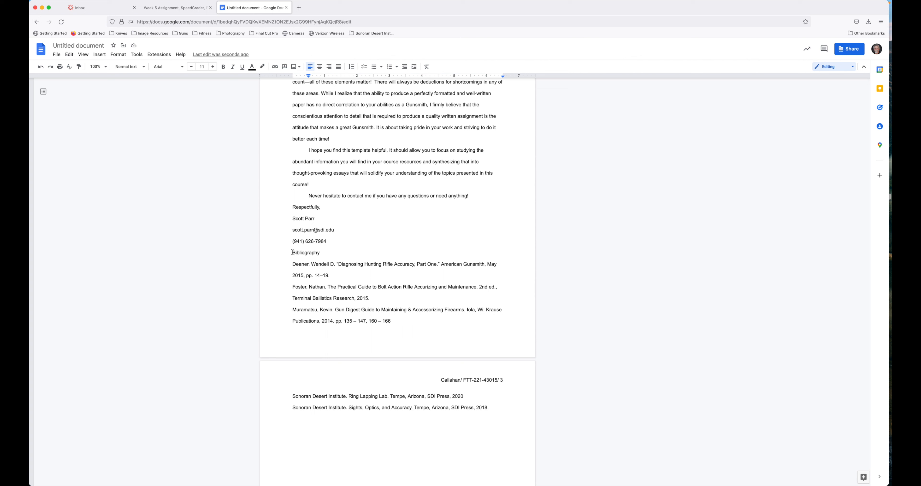
click(293, 252)
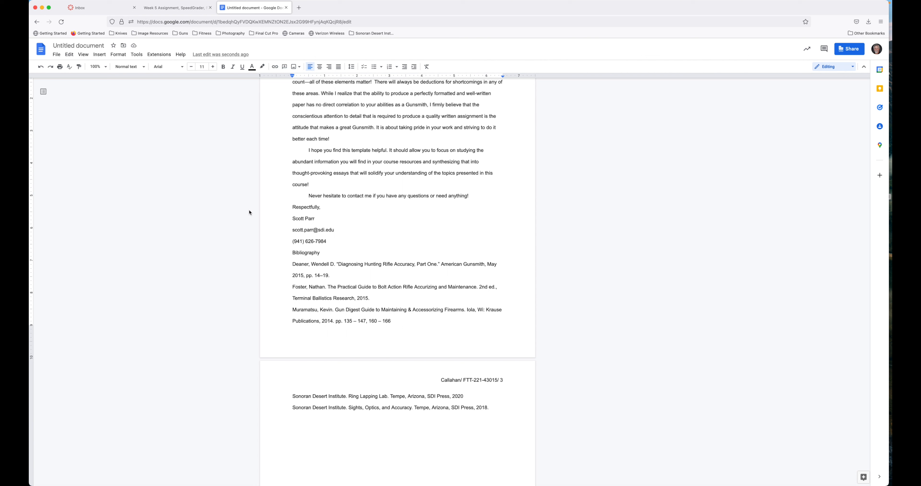
click(100, 54)
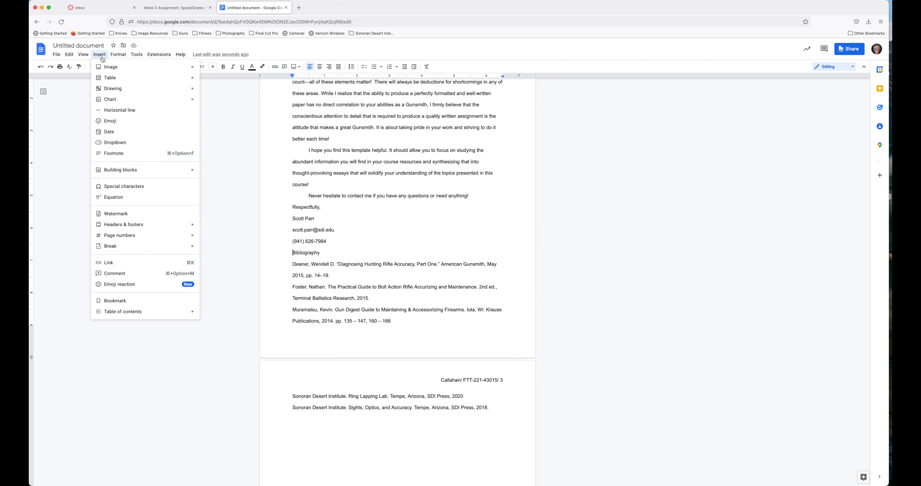
mouse_move(162, 247)
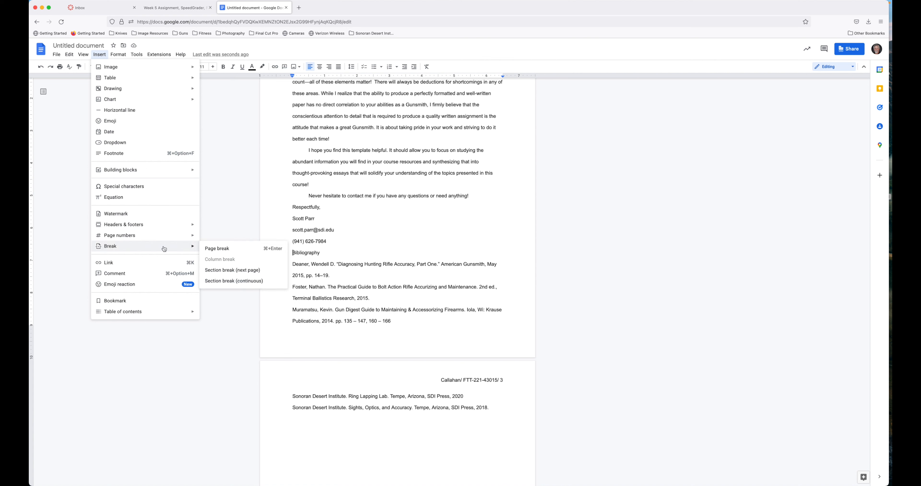
click(217, 249)
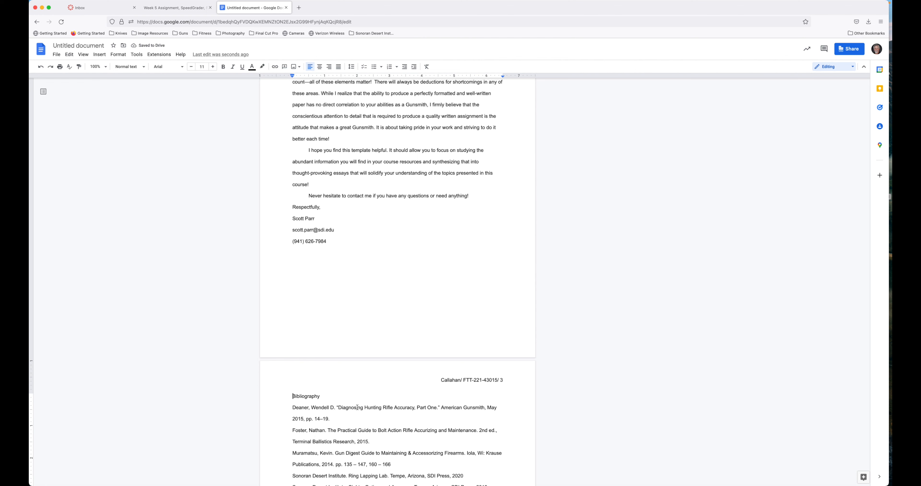
Make the "Bibliography" heading bold and center it.
scroll(285, 180, down, 2)
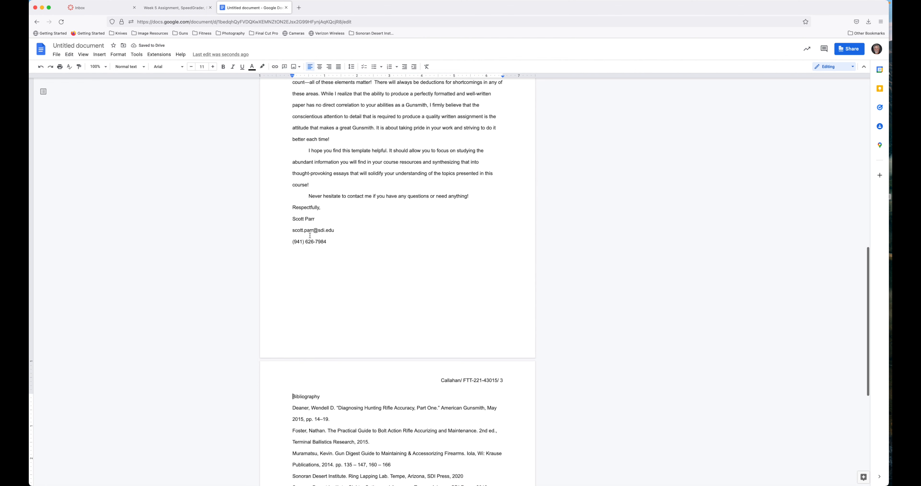
scroll(310, 232, up, 3)
scroll(309, 235, down, 4)
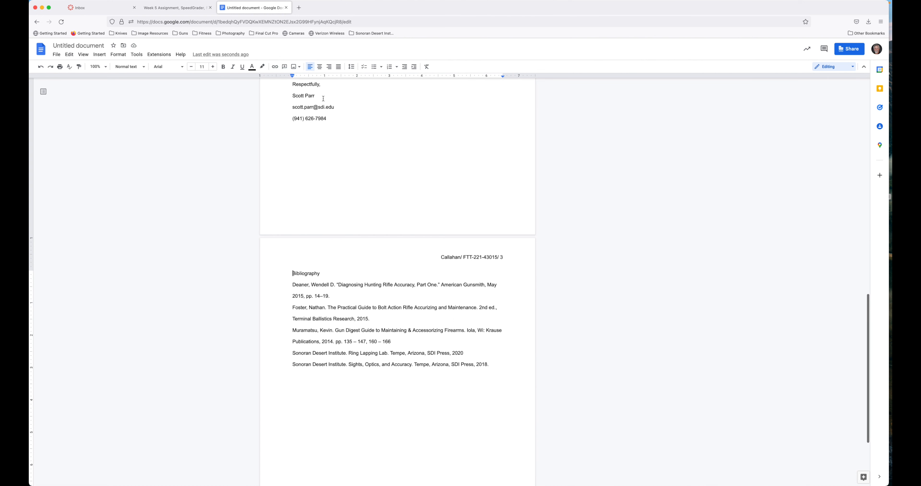
scroll(334, 171, down, 1)
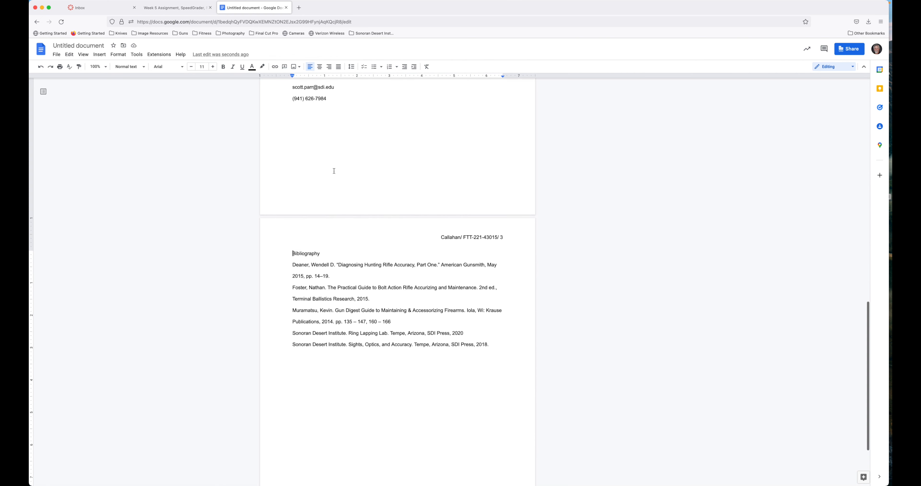
double_click(301, 253)
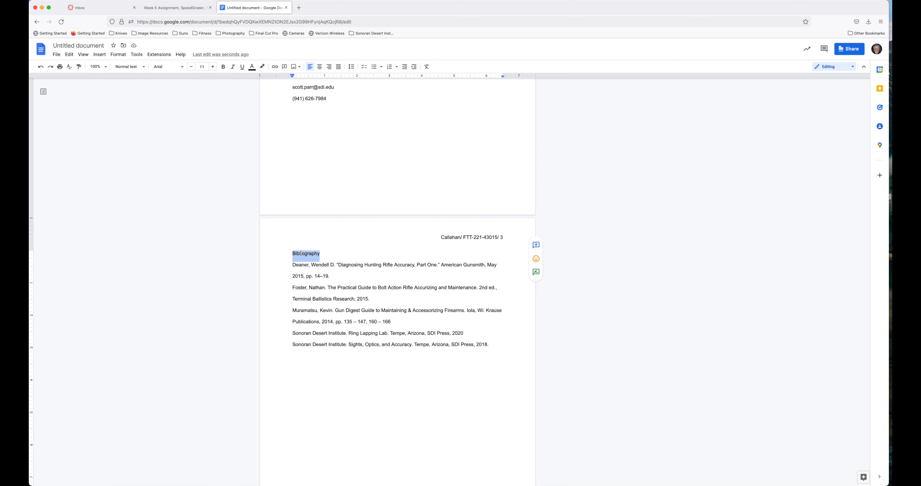
click(223, 67)
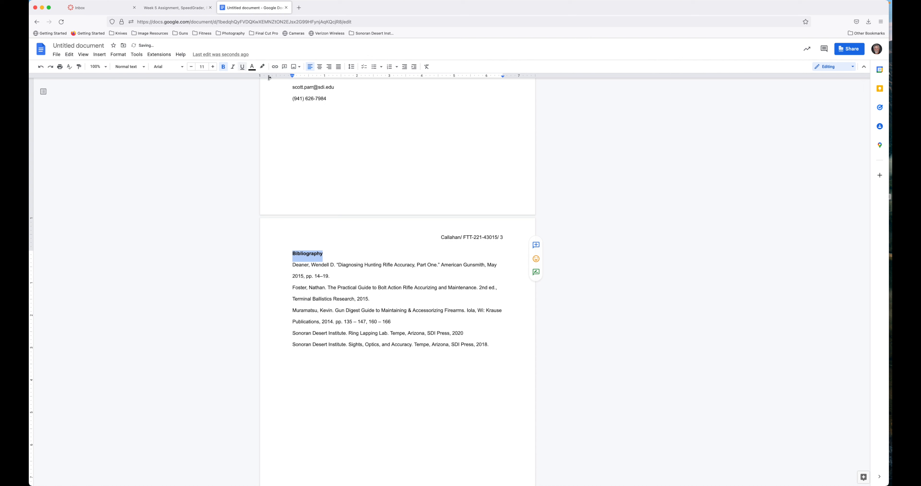
click(321, 69)
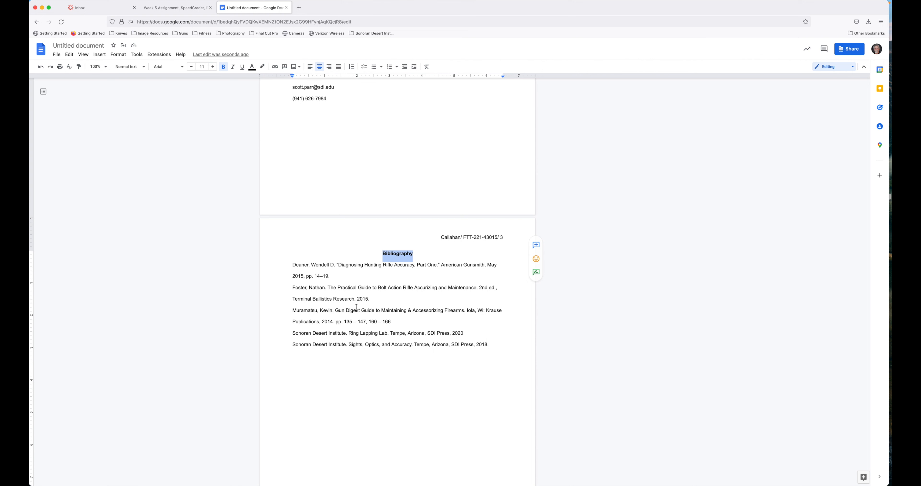
Apply a 0.5-inch hanging indent to all the source entries under the "Bibliography" heading.
drag(286, 260, 497, 350)
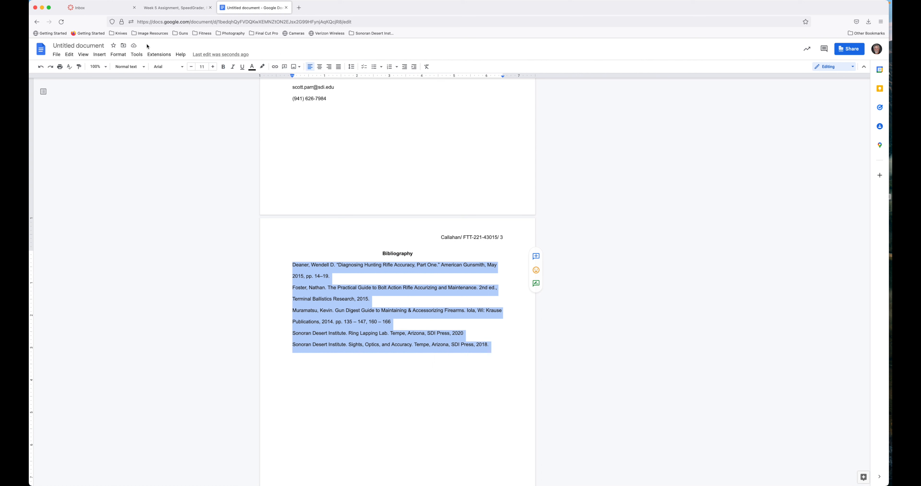
click(121, 56)
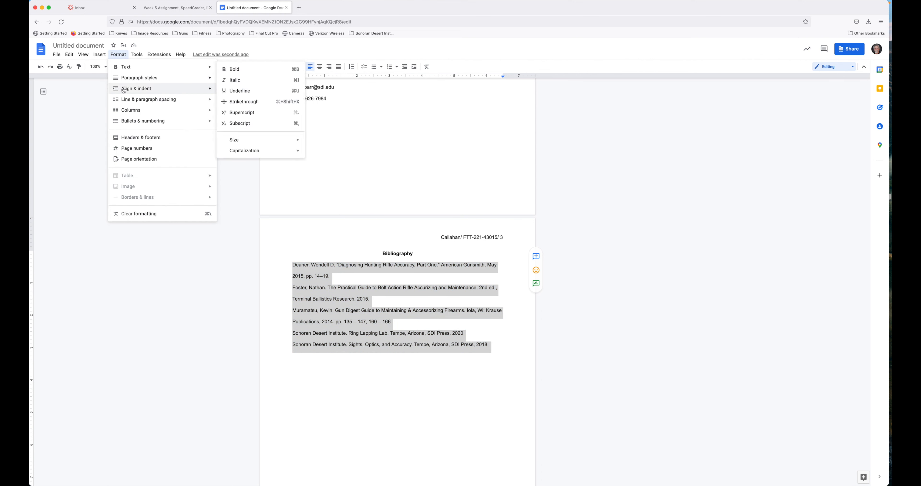
mouse_move(124, 91)
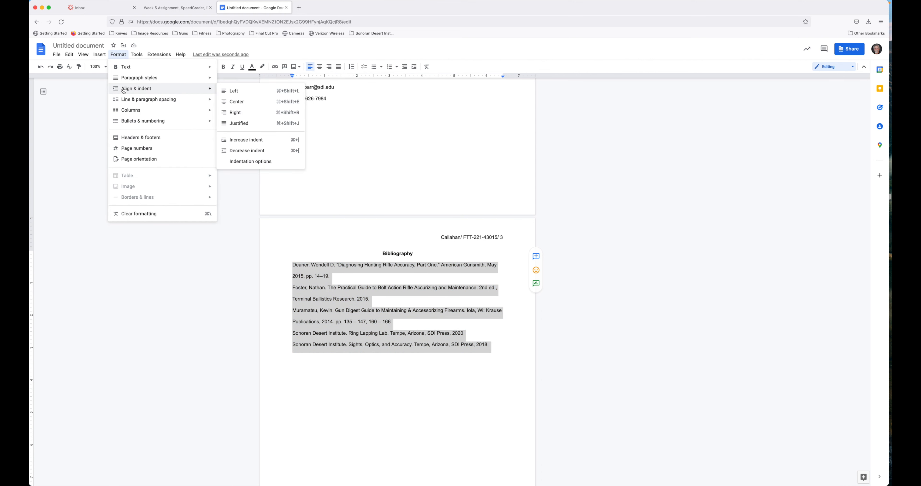
click(256, 163)
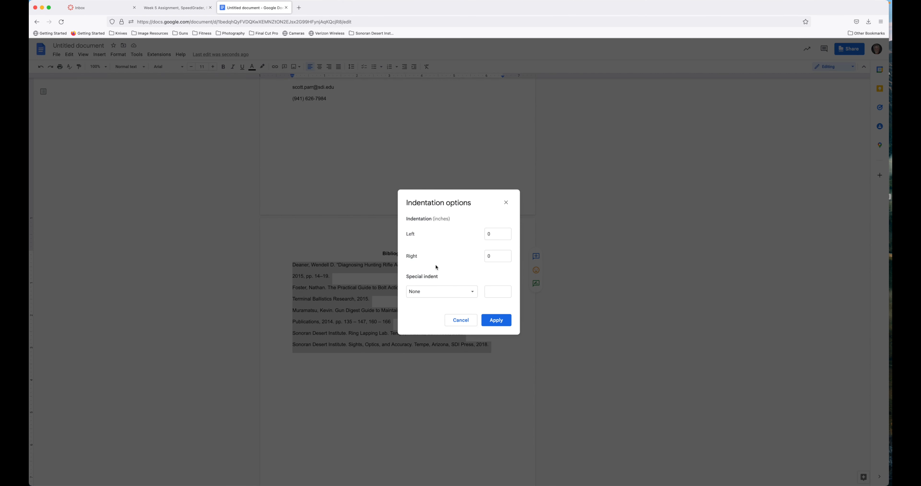
click(435, 292)
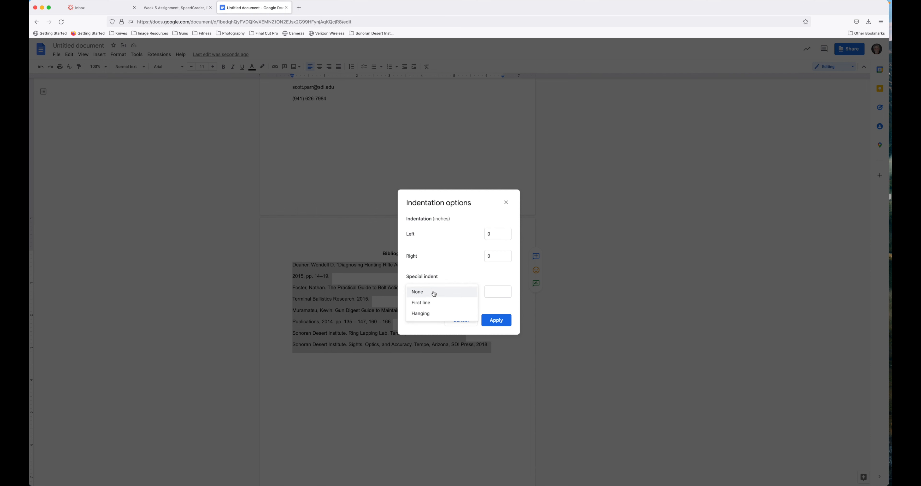
click(426, 314)
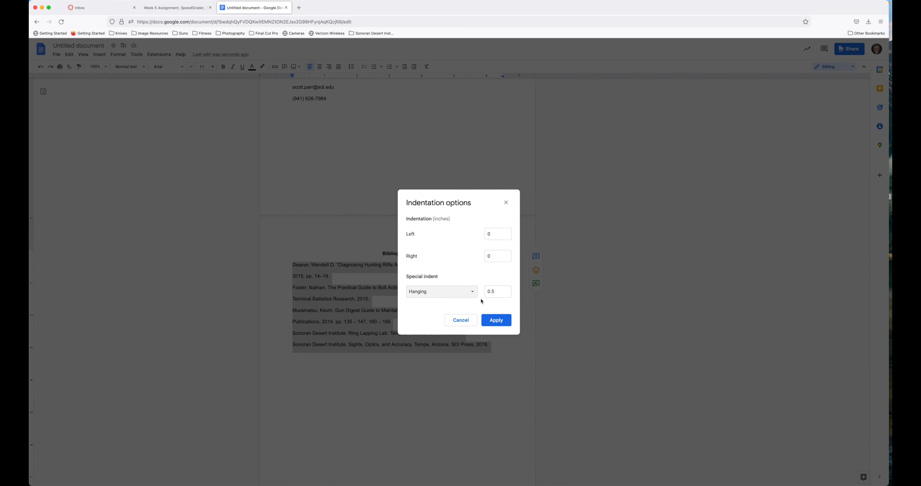
click(494, 320)
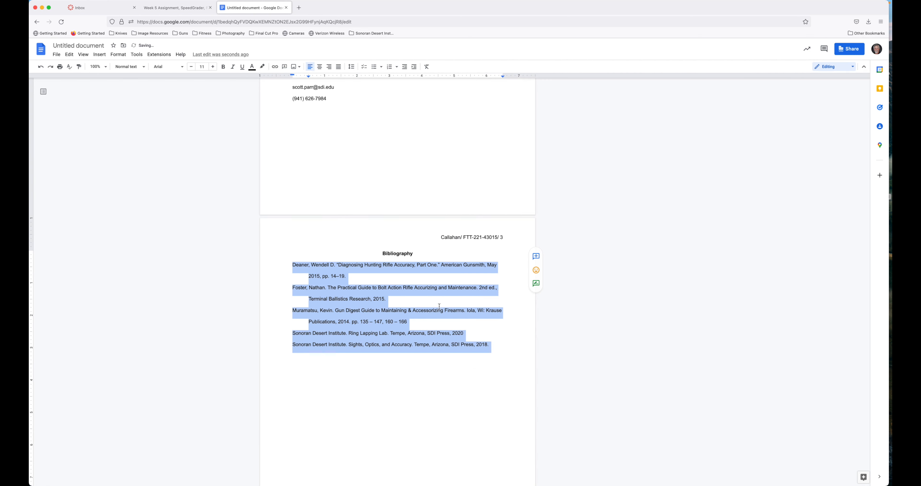
click(303, 266)
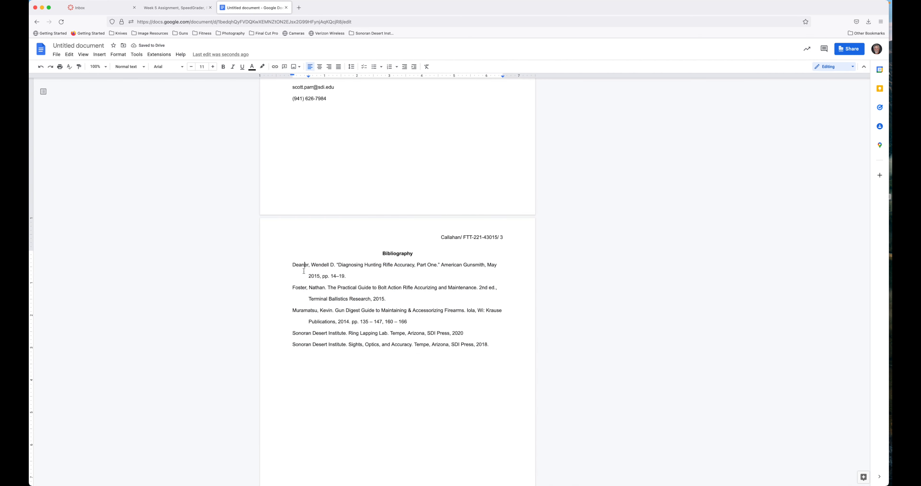